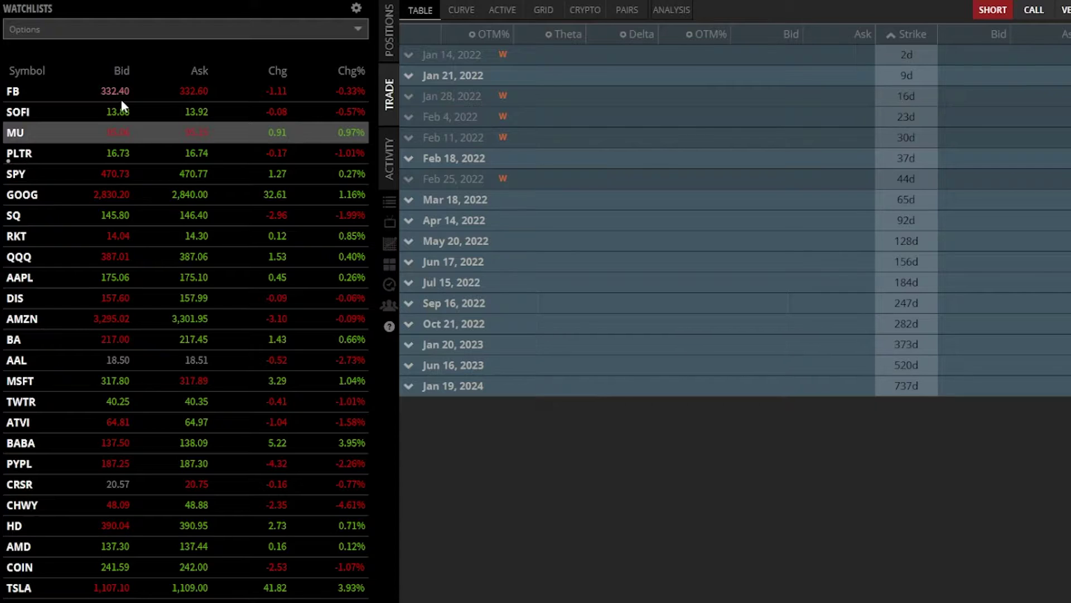
{"action": "left_click", "coordinate": [199, 94]}
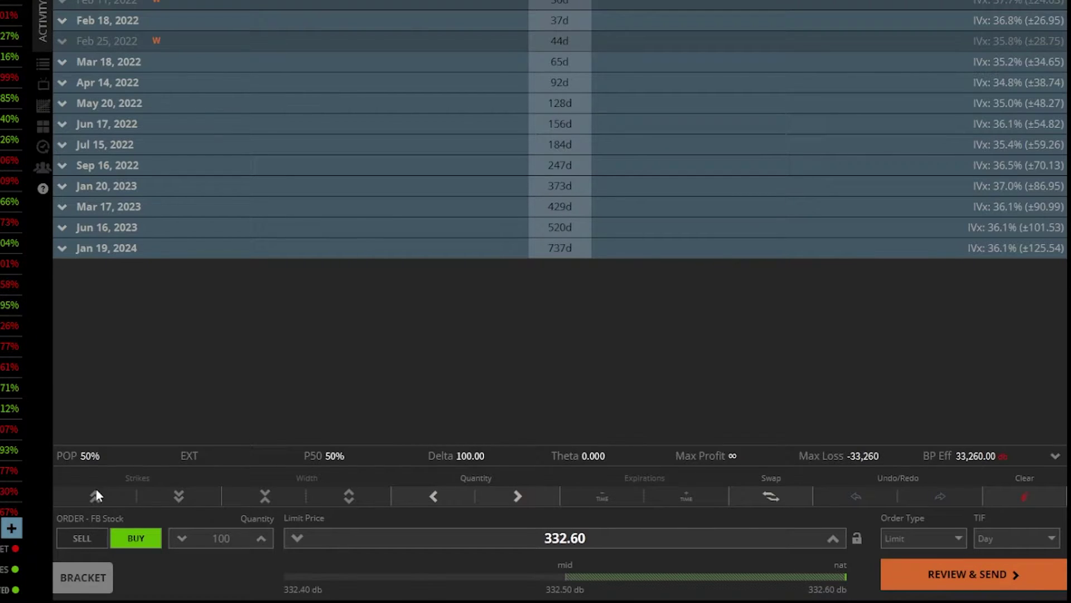
{"action": "left_click", "coordinate": [93, 538]}
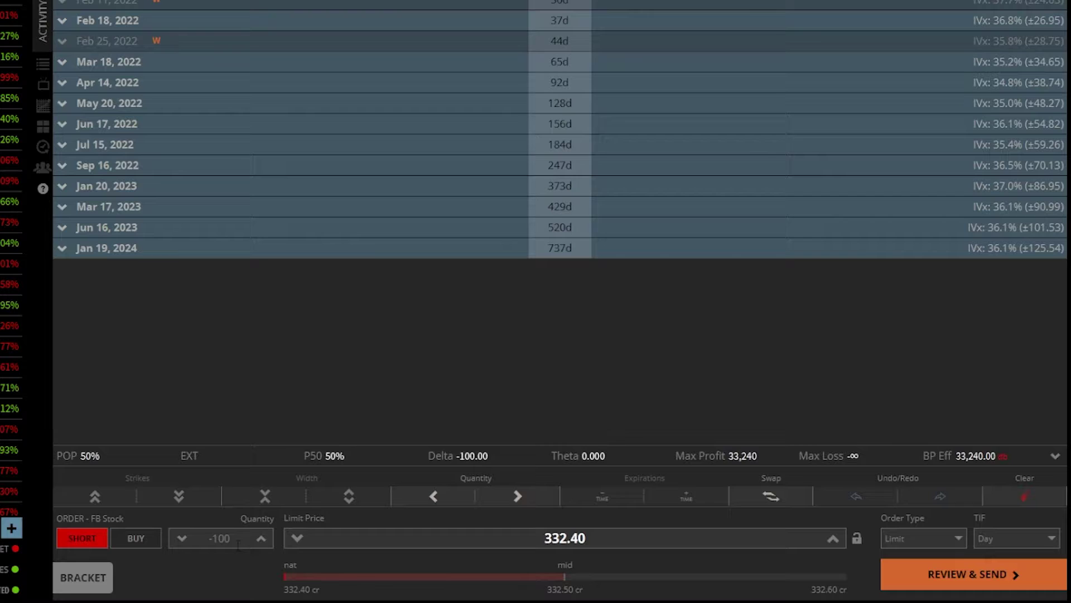
Step: Switch the FB ticket back to buying 50 shares at a 320 limit price
{"action": "left_click", "coordinate": [136, 539]}
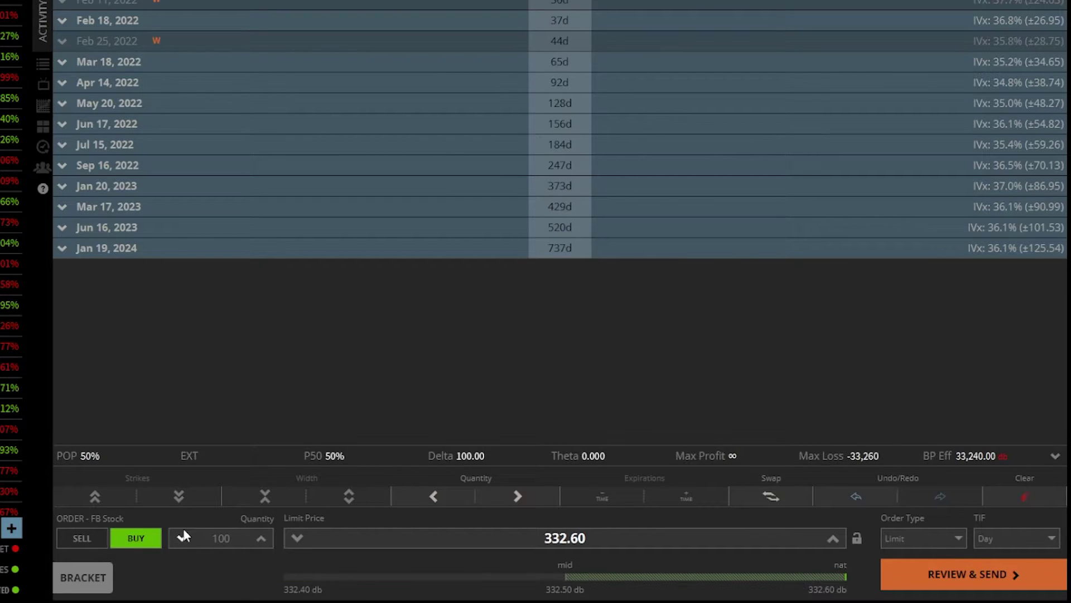
{"action": "double_click", "coordinate": [220, 539]}
{"action": "type", "text": "50"}
{"action": "double_click", "coordinate": [565, 538]}
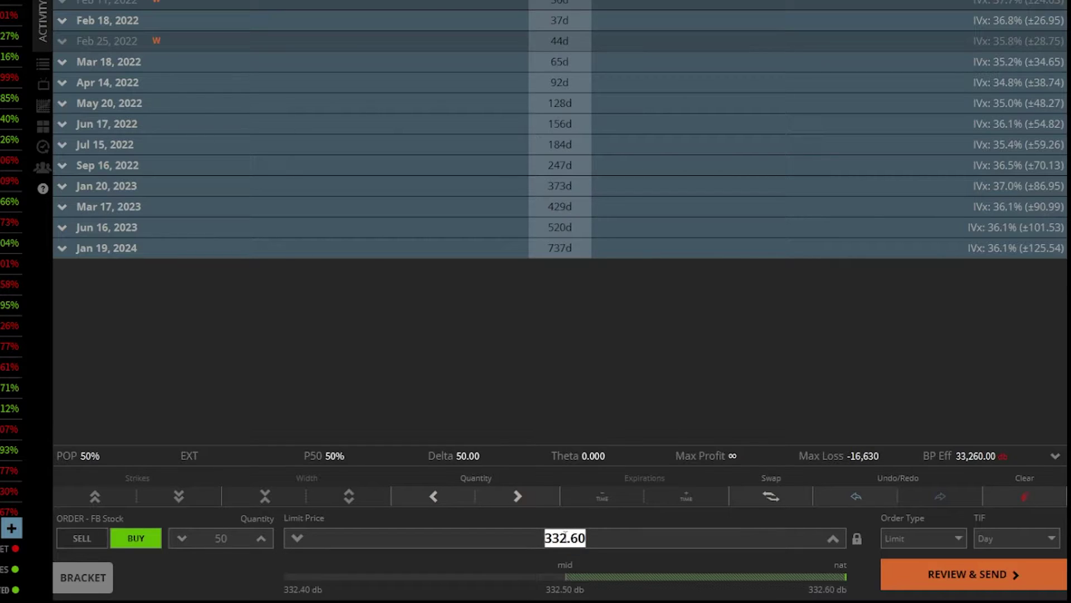
{"action": "type", "text": "320"}
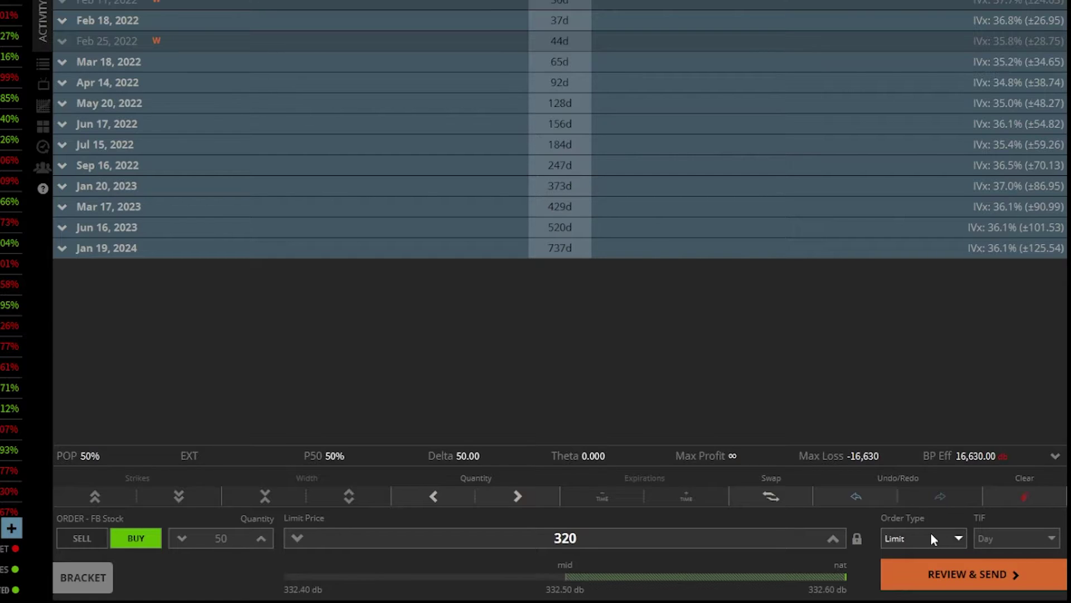
{"action": "left_click", "coordinate": [947, 535]}
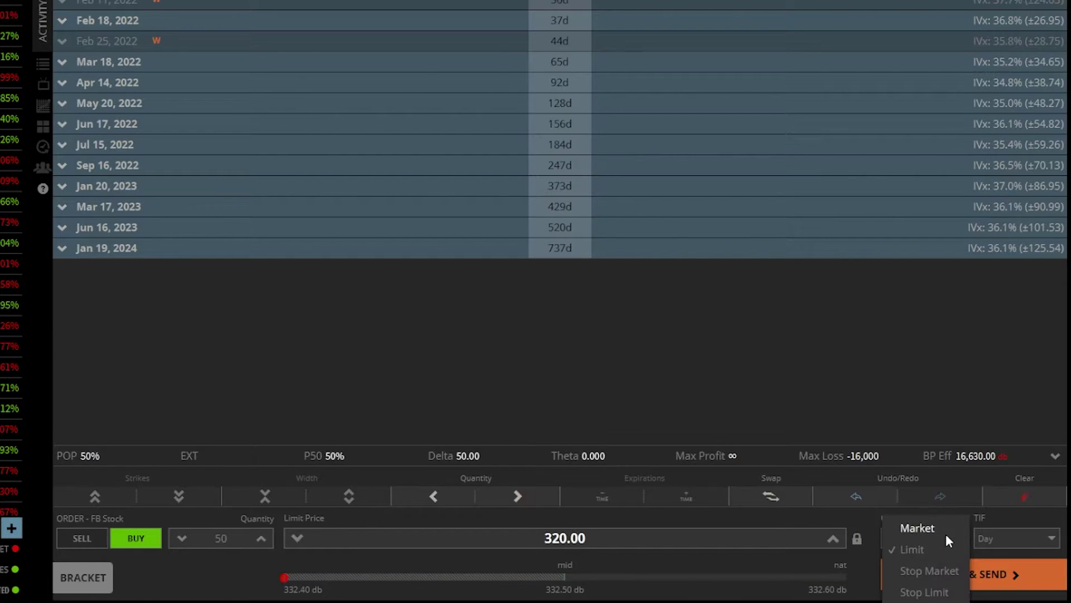
{"action": "left_click", "coordinate": [918, 529]}
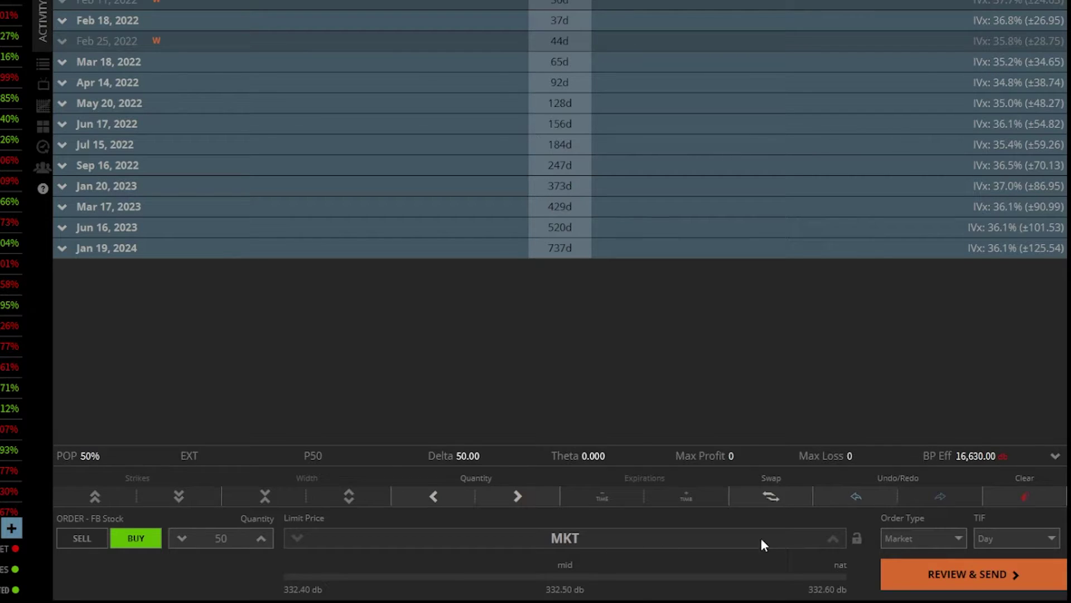
{"action": "left_click", "coordinate": [915, 534]}
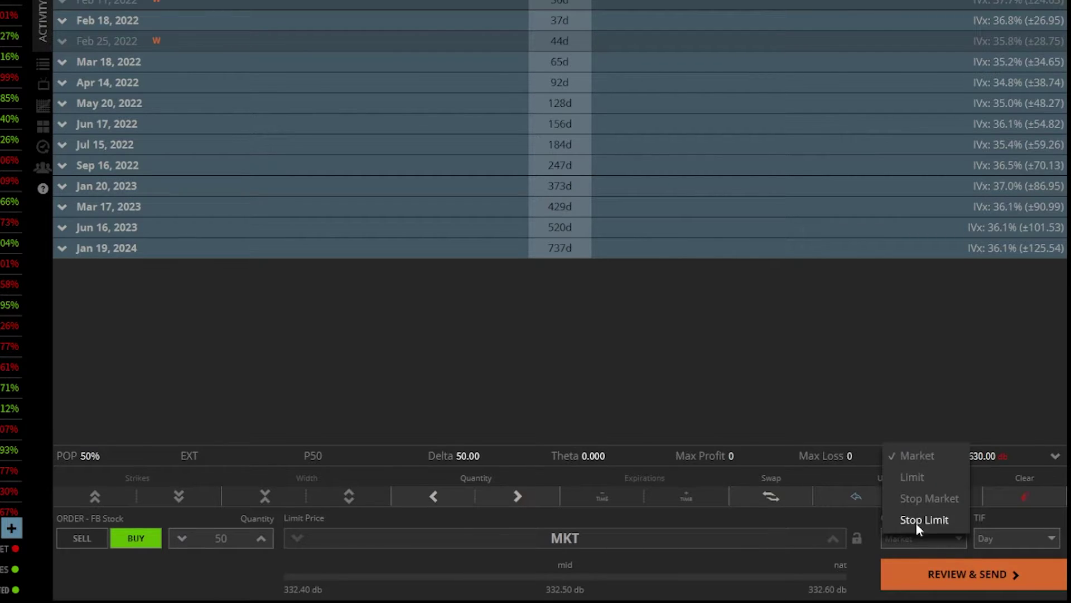
{"action": "left_click", "coordinate": [916, 478]}
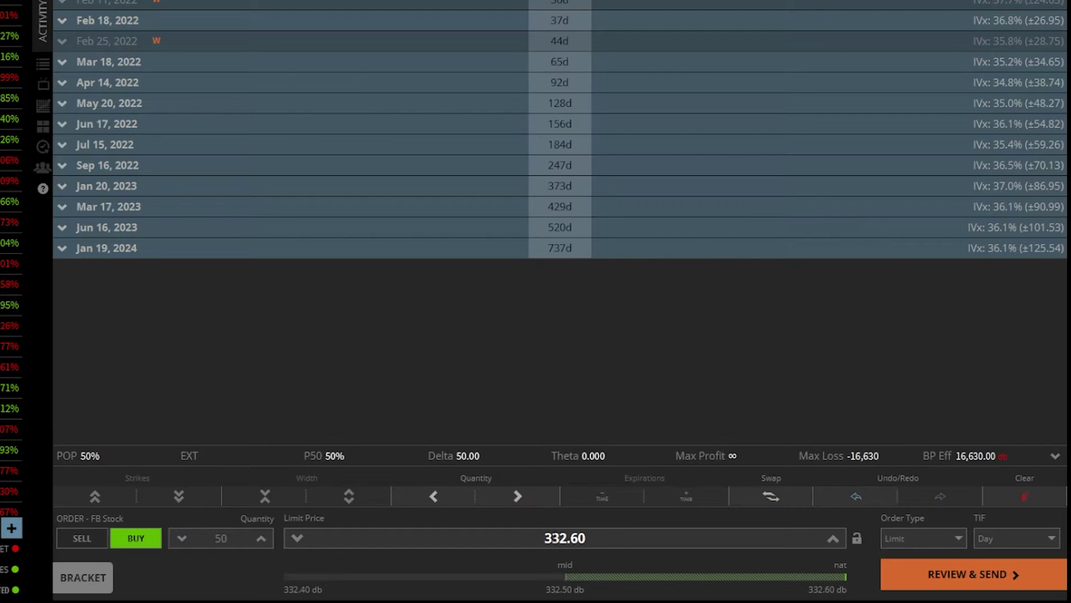
{"action": "left_click", "coordinate": [565, 538]}
{"action": "type", "text": "320"}
Step: Change the FB order's time in force from Day to EXT
{"action": "left_click", "coordinate": [1005, 533]}
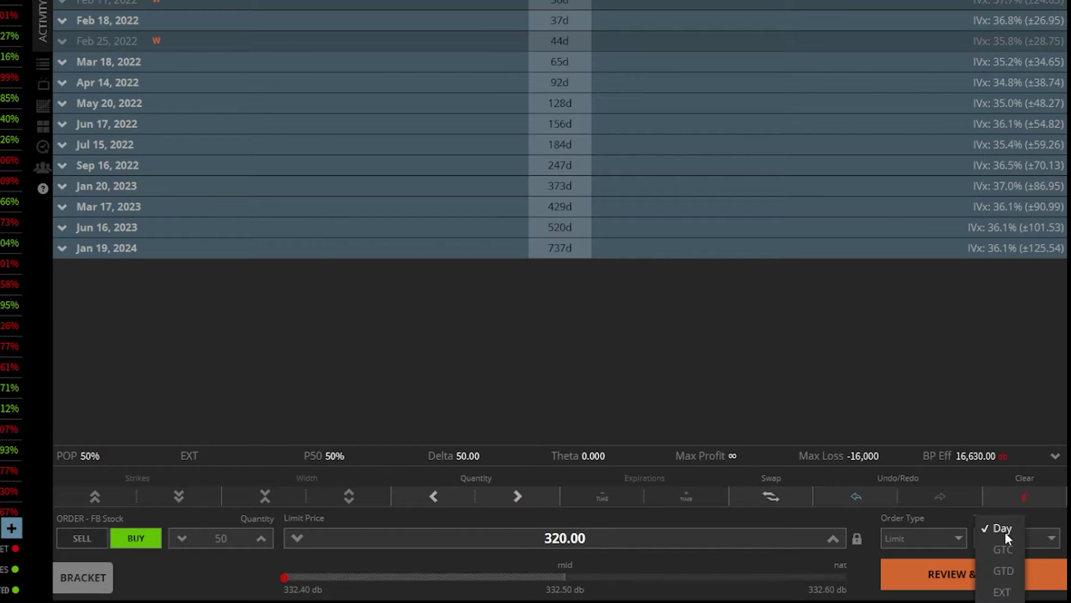
{"action": "left_click", "coordinate": [998, 592]}
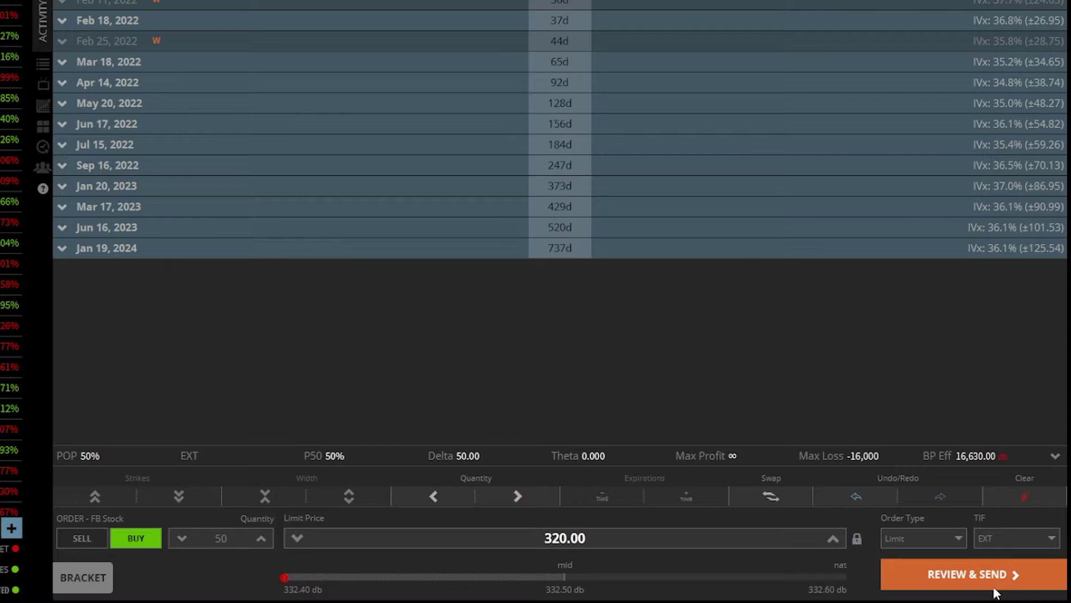
{"action": "left_click", "coordinate": [1019, 542]}
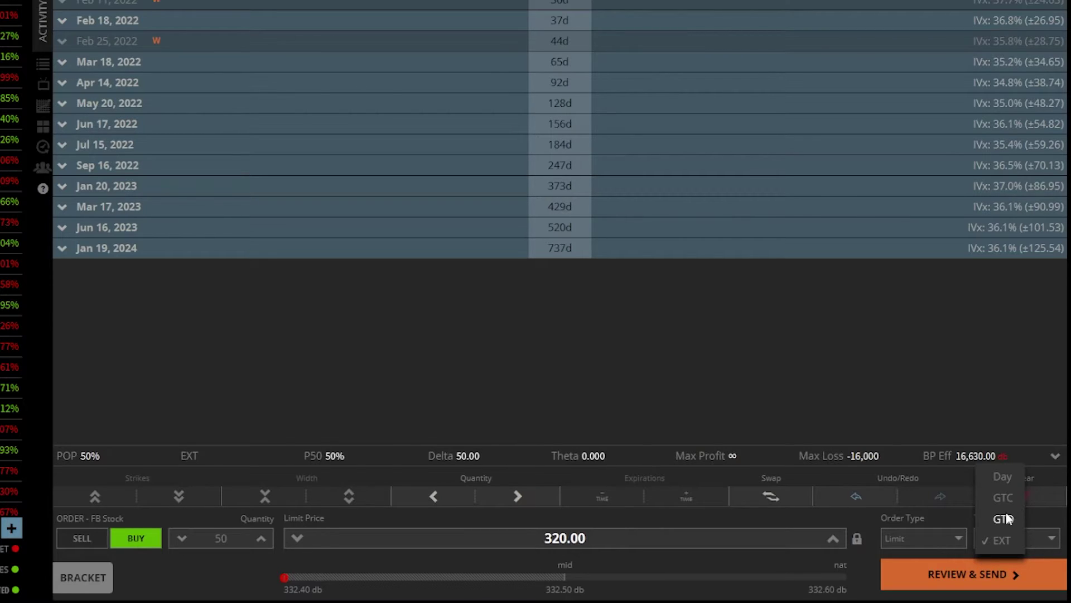
Step: Make the FB order GTD, good until January 17, 2022
{"action": "left_click", "coordinate": [1004, 518]}
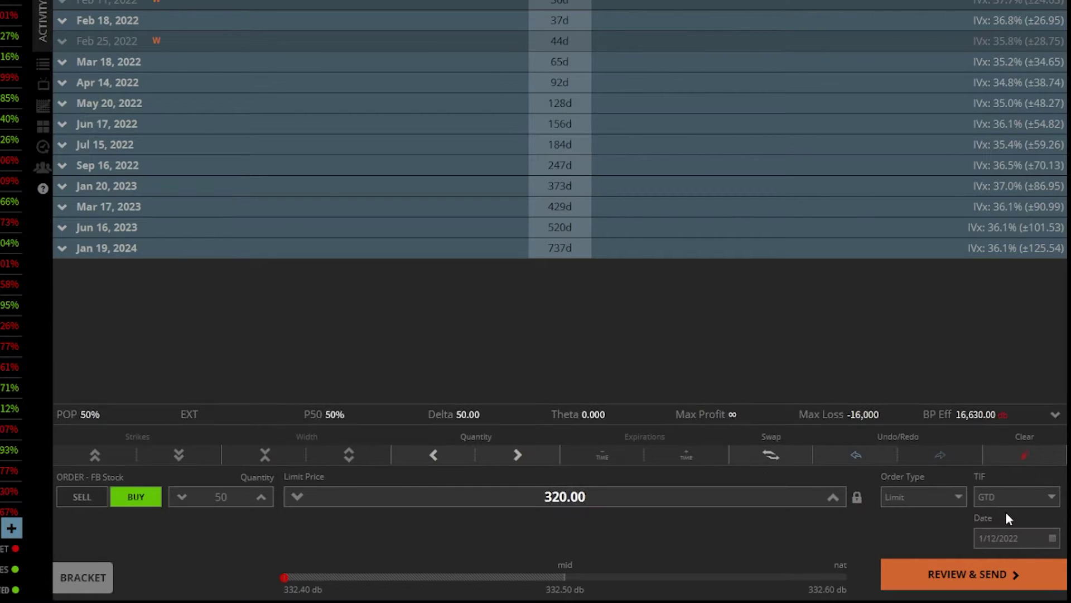
{"action": "left_click", "coordinate": [1052, 539]}
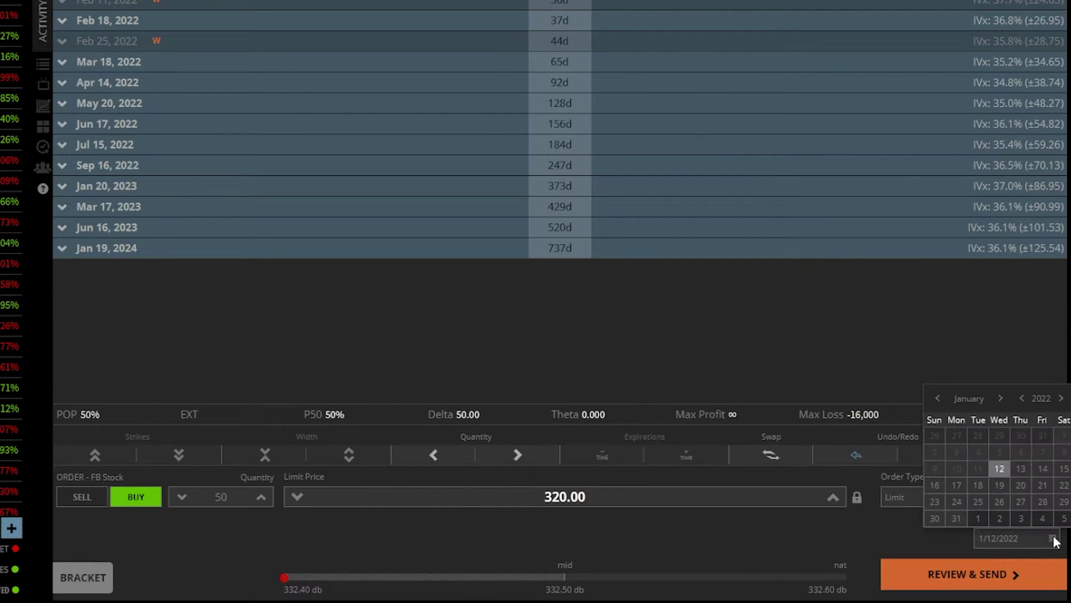
{"action": "left_click", "coordinate": [959, 484]}
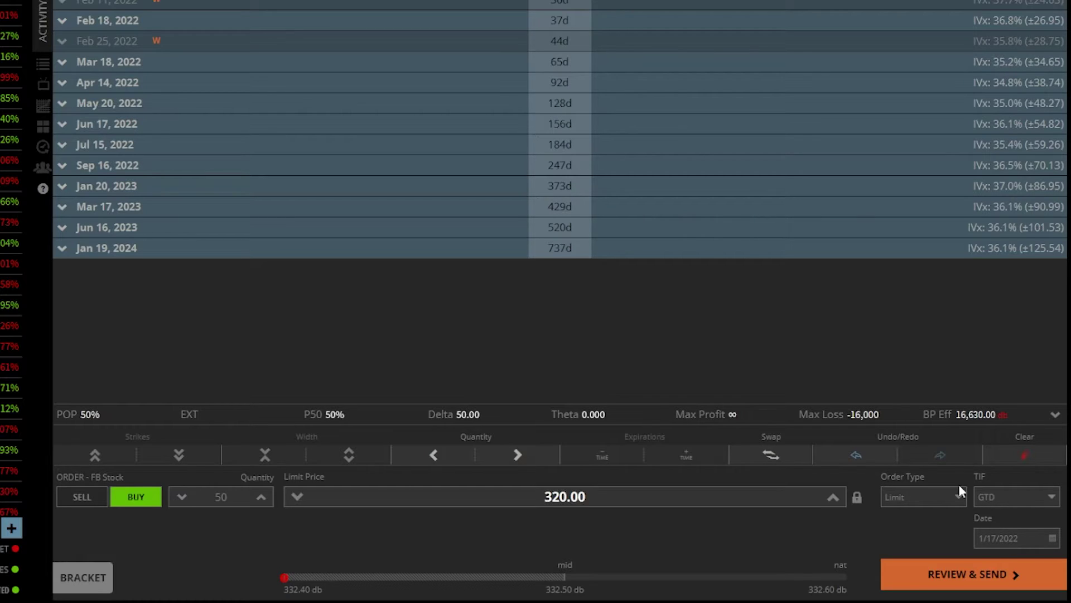
{"action": "left_click", "coordinate": [960, 495]}
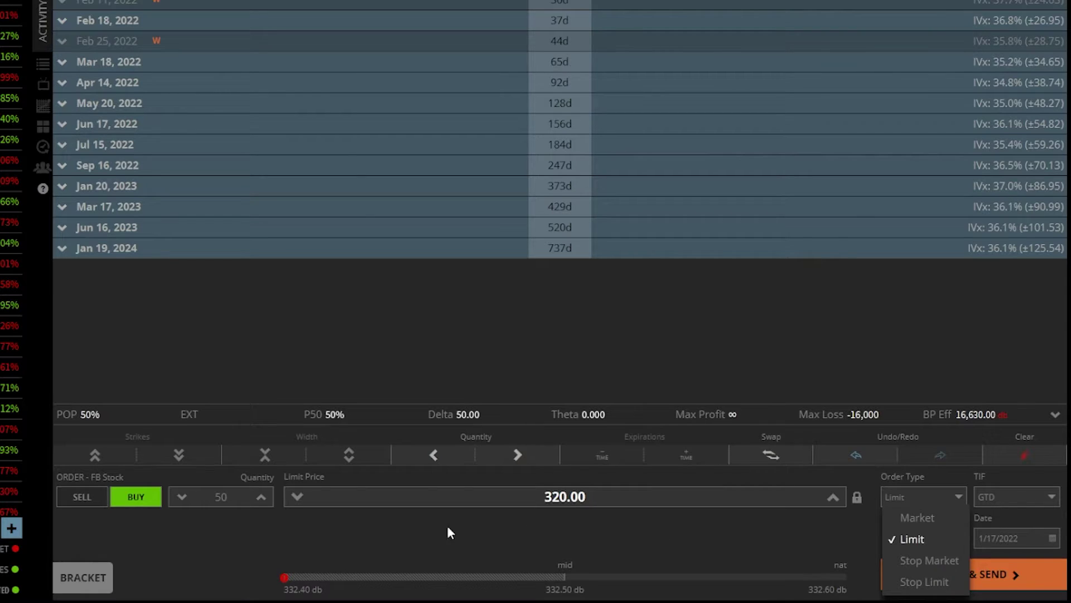
Step: Open a bracket order with a 336.00 profit target and 313.60 stop loss
{"action": "left_click", "coordinate": [99, 582]}
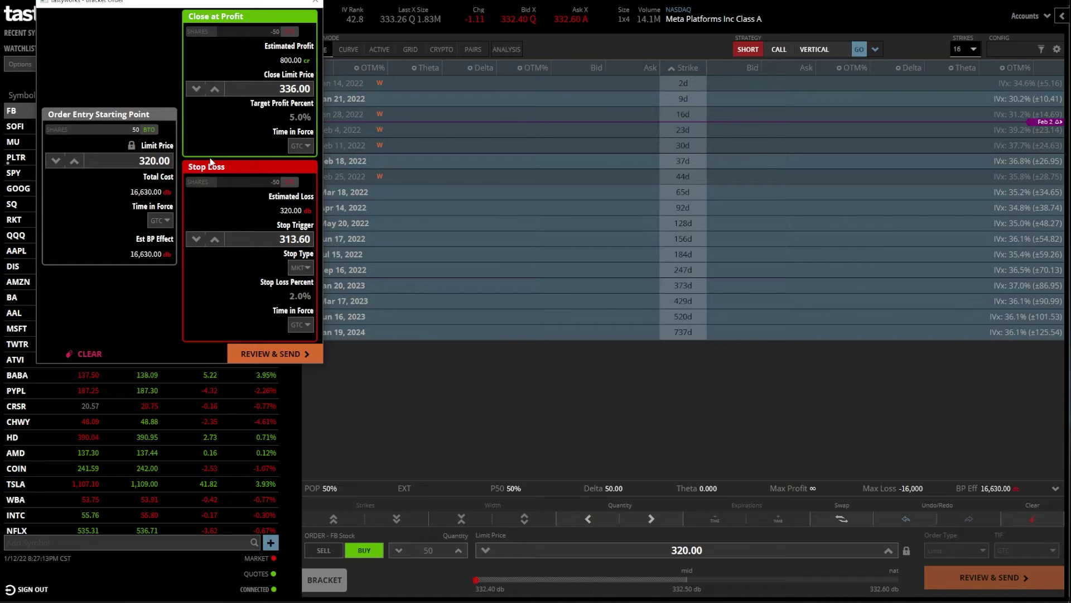
Step: Close the bracket window and review the 50-share FB buy at 320.00
{"action": "left_click", "coordinate": [315, 3]}
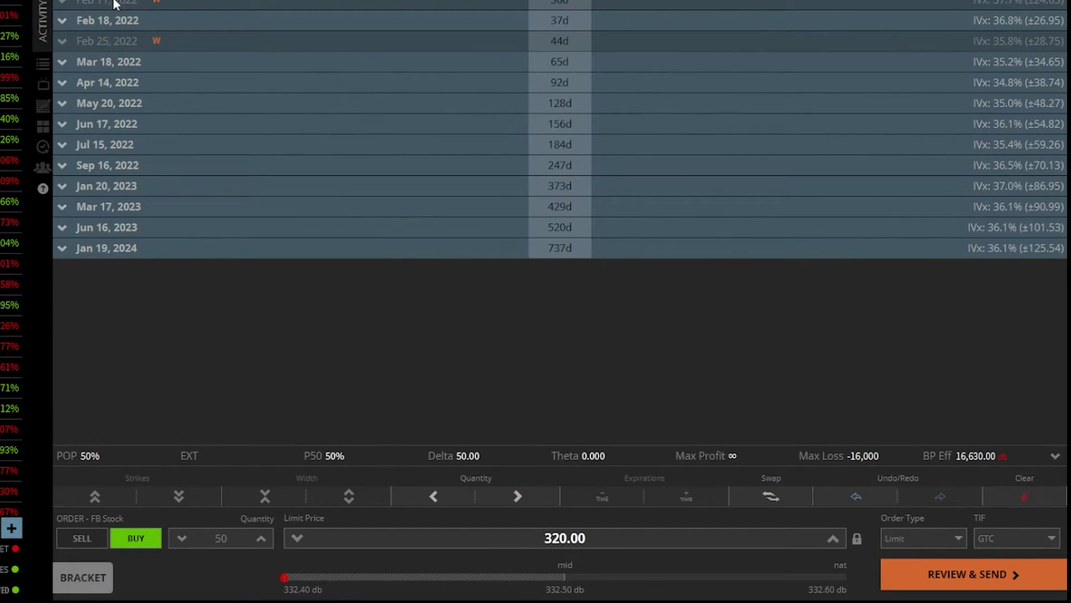
{"action": "left_click", "coordinate": [948, 572]}
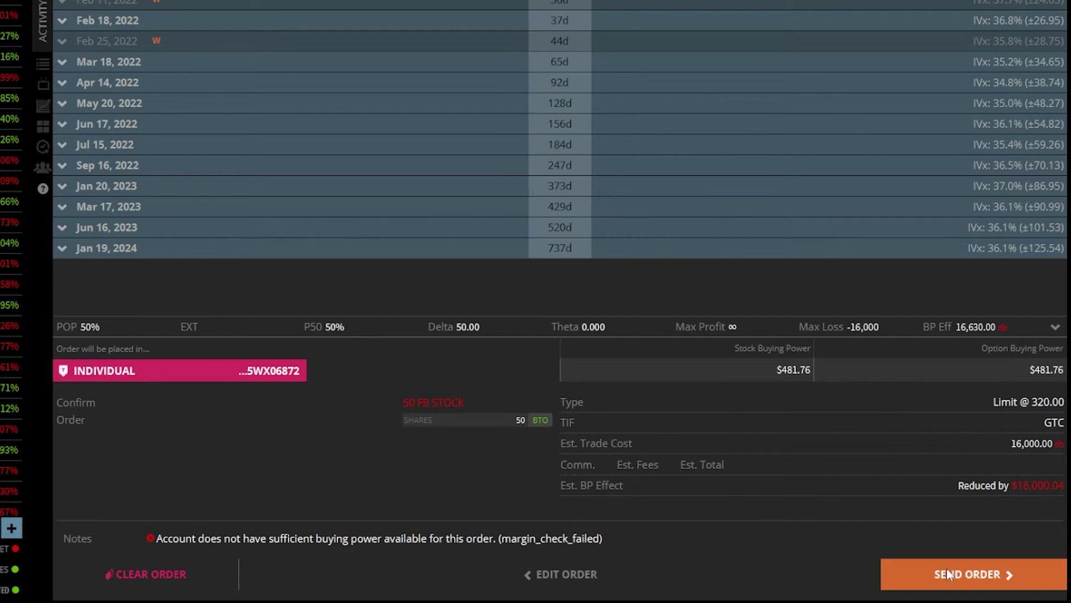
Step: Clear the FB order and replace the traded symbol with NFLX
{"action": "left_click", "coordinate": [146, 575]}
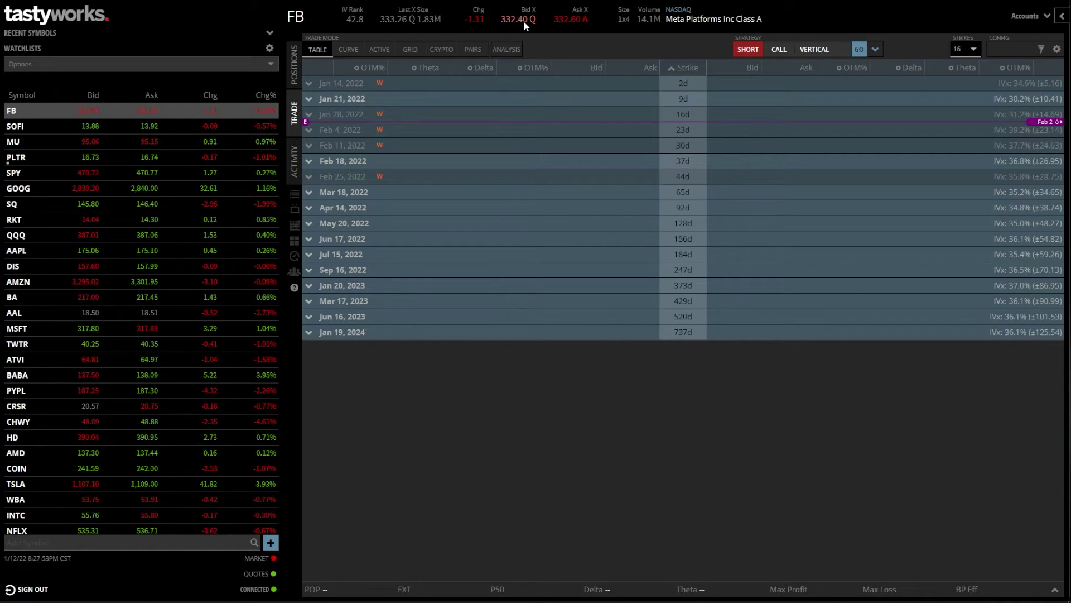
{"action": "left_click", "coordinate": [301, 16]}
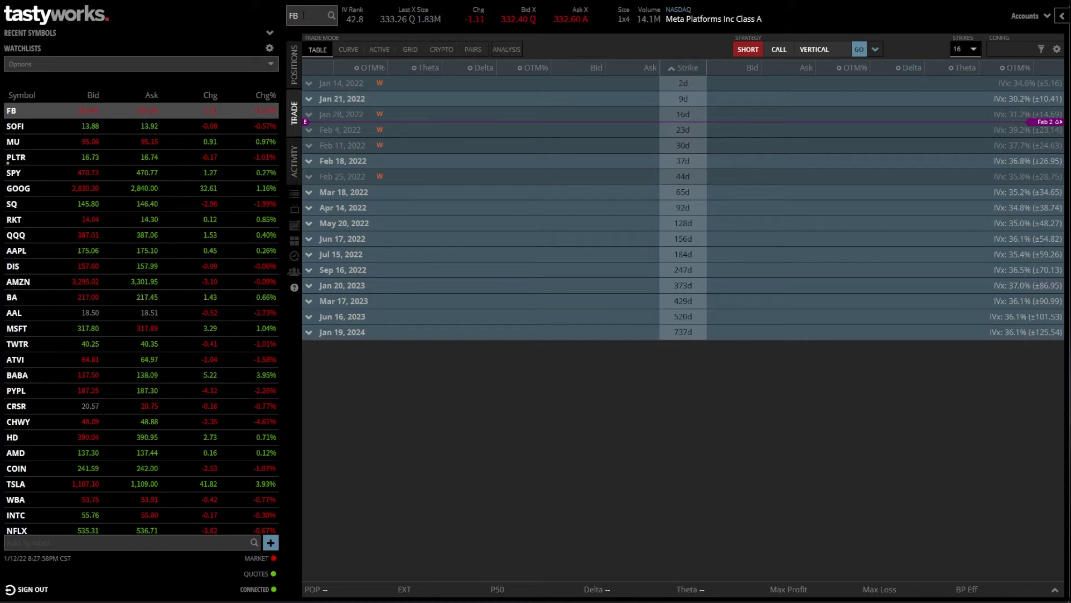
{"action": "double_click", "coordinate": [304, 15]}
{"action": "type", "text": "NFLX"}
{"action": "key", "text": "Return"}
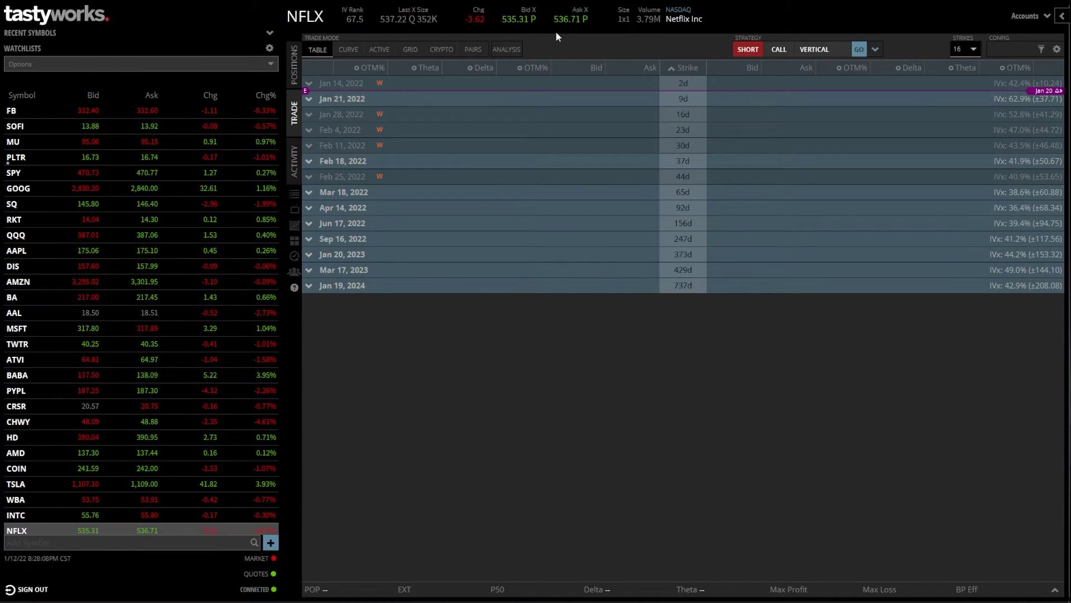
Step: Start a ticket shorting 100 NFLX shares at a 535.31 limit from the header bid
{"action": "left_click", "coordinate": [519, 18]}
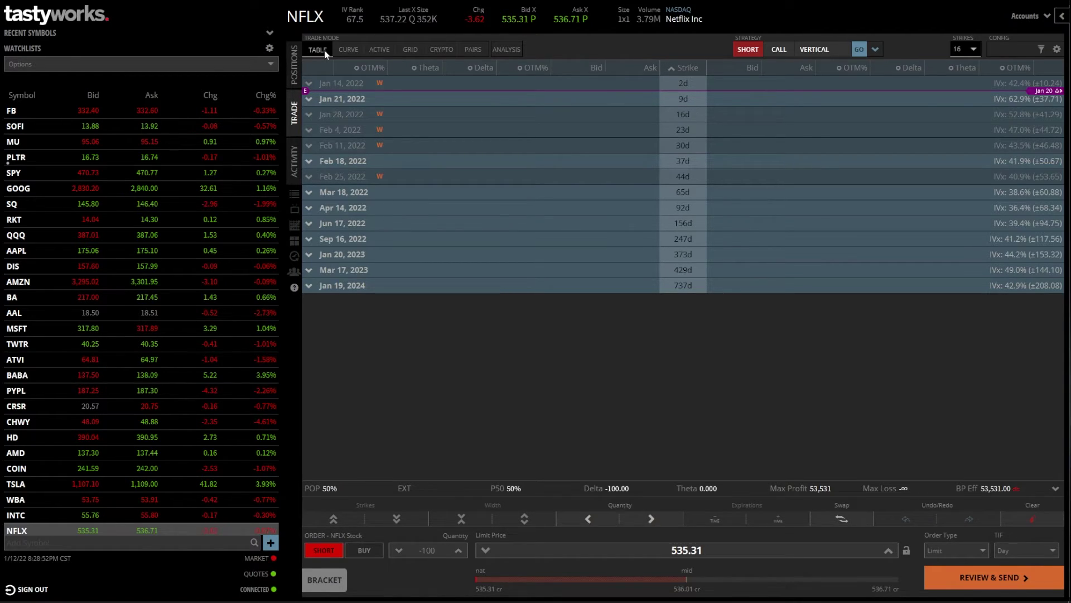
Step: Switch to Grid view and replace PLTR with SPY, showing a 100-share buy at 470.77
{"action": "left_click", "coordinate": [408, 51]}
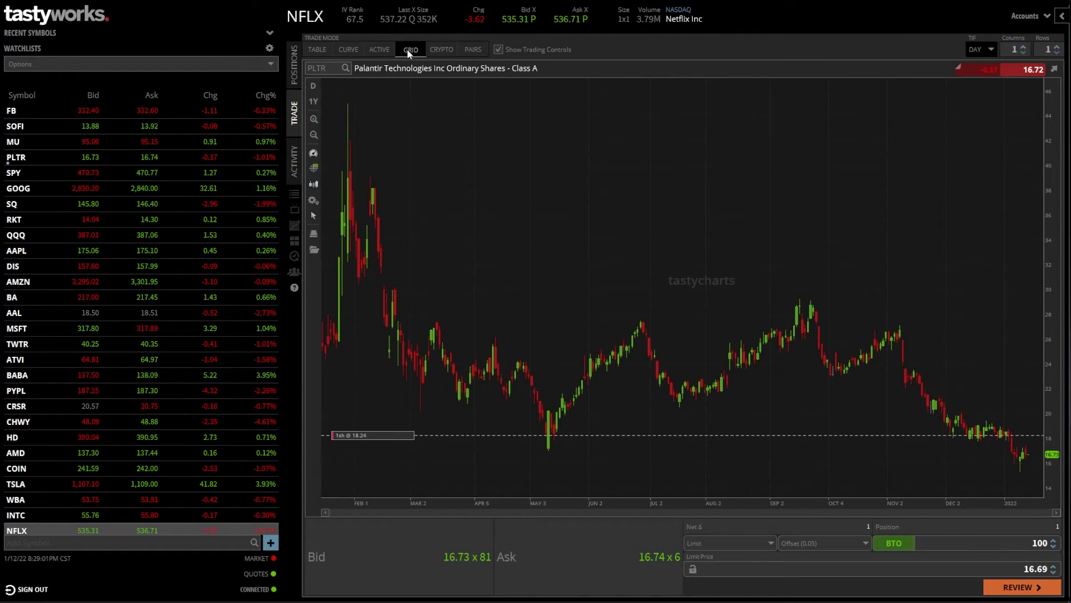
{"action": "left_click", "coordinate": [329, 69]}
{"action": "type", "text": "SPY"}
{"action": "key", "text": "Return"}
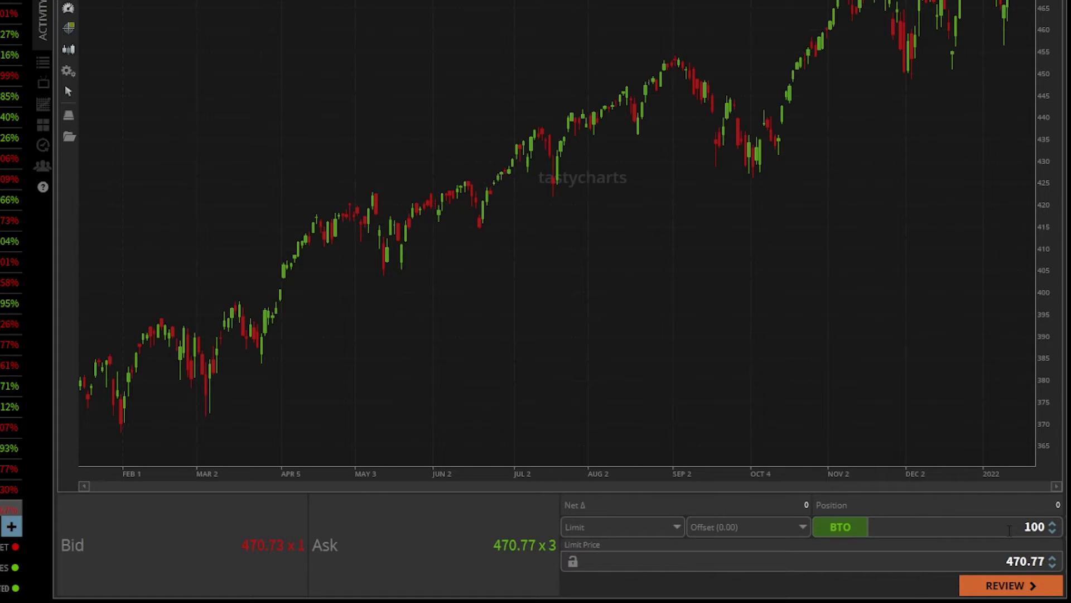
Step: Change the SPY buy quantity from 100 to 2 and enter a 465 limit price
{"action": "left_click_drag", "start_coordinate": [1009, 530], "coordinate": [1069, 530]}
{"action": "type", "text": "2"}
{"action": "left_click_drag", "start_coordinate": [1007, 560], "coordinate": [1043, 560]}
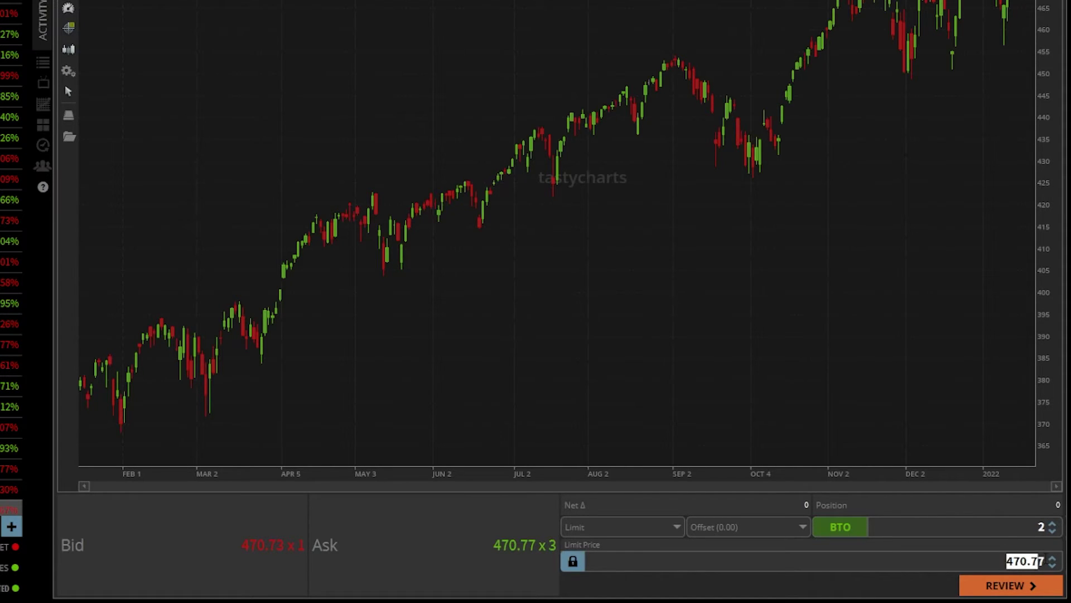
{"action": "type", "text": "46"}
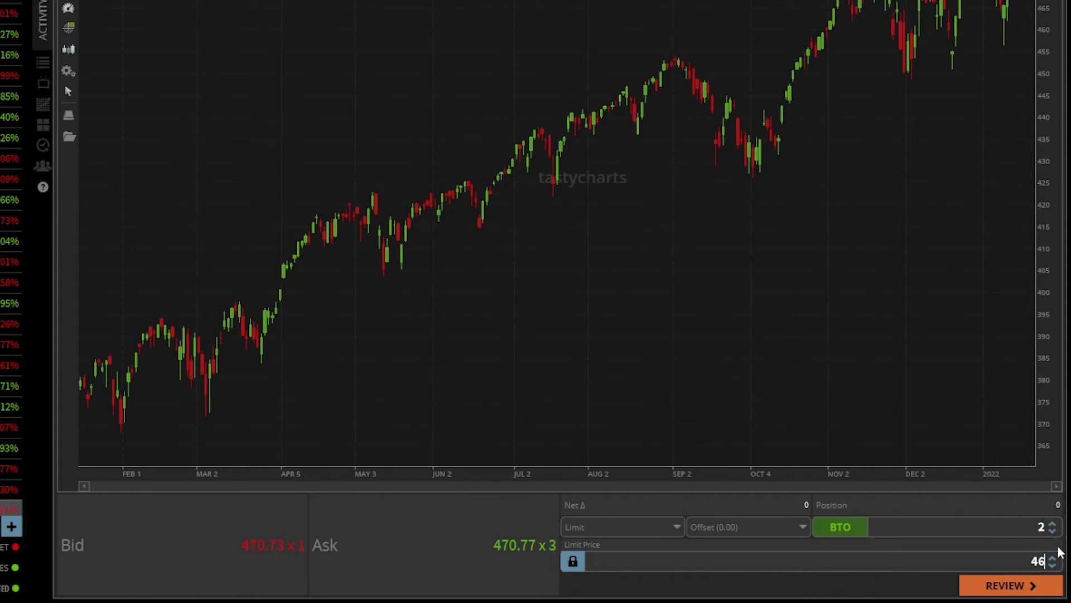
{"action": "type", "text": "5"}
Step: Unlock the SPY limit price to follow the quote with a 0.25 offset, now 470.52
{"action": "left_click", "coordinate": [751, 524]}
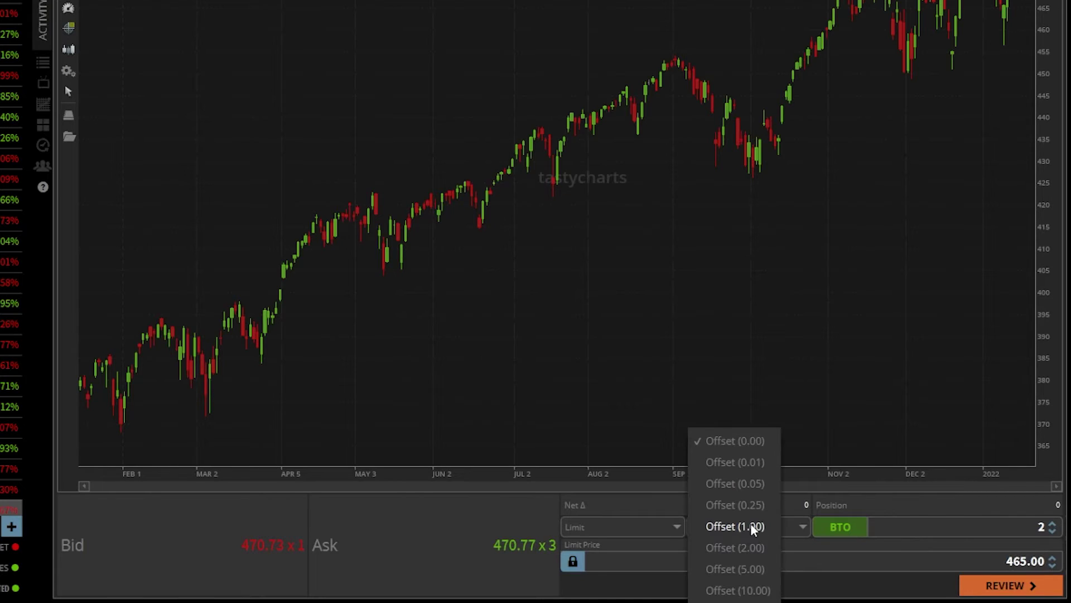
{"action": "left_click", "coordinate": [749, 485]}
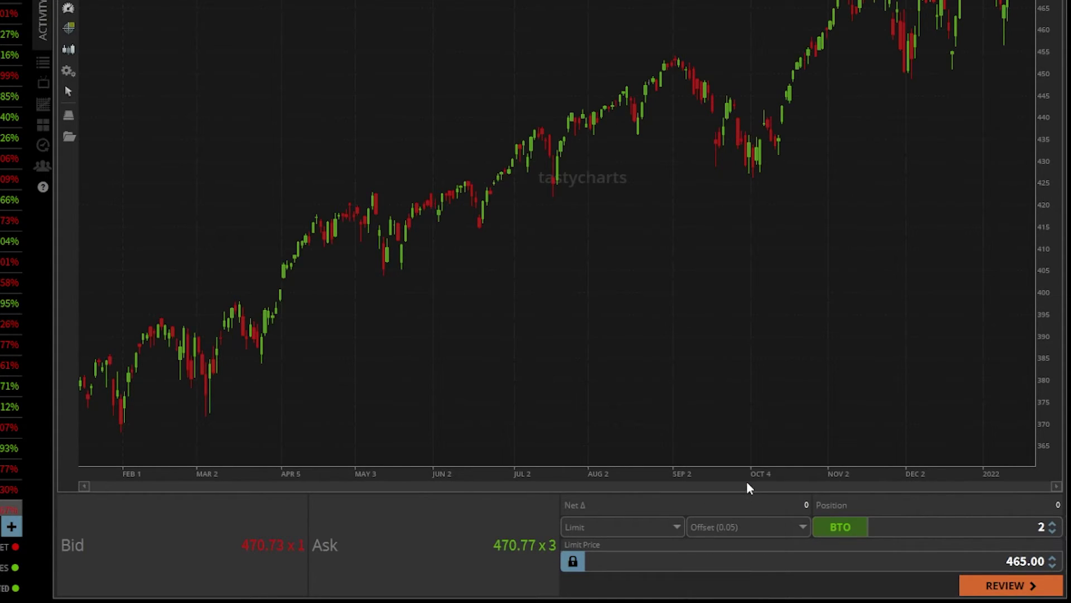
{"action": "left_click", "coordinate": [573, 561]}
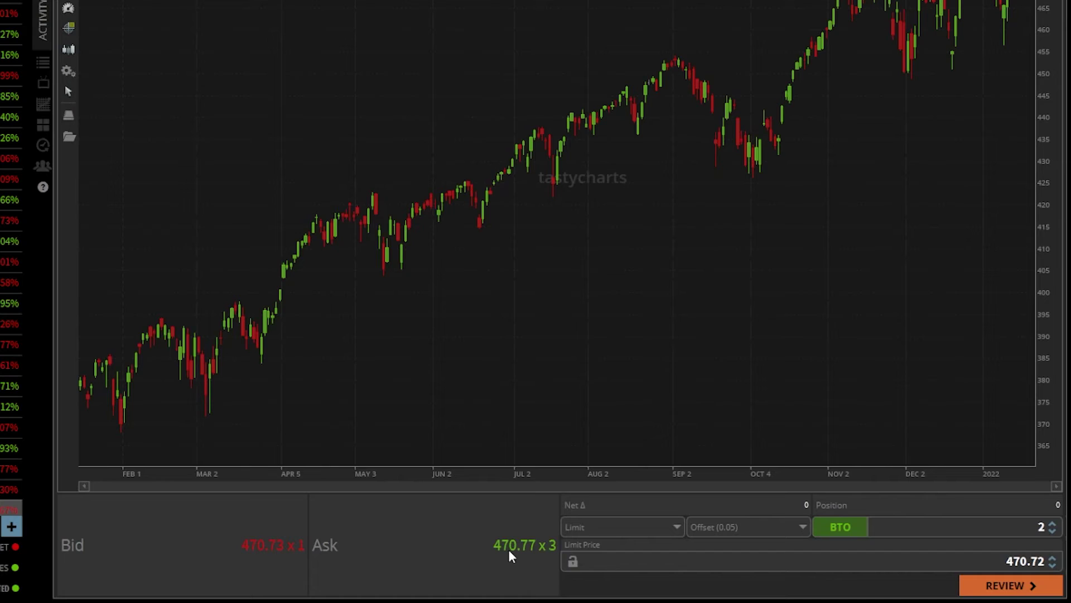
{"action": "left_click", "coordinate": [728, 529]}
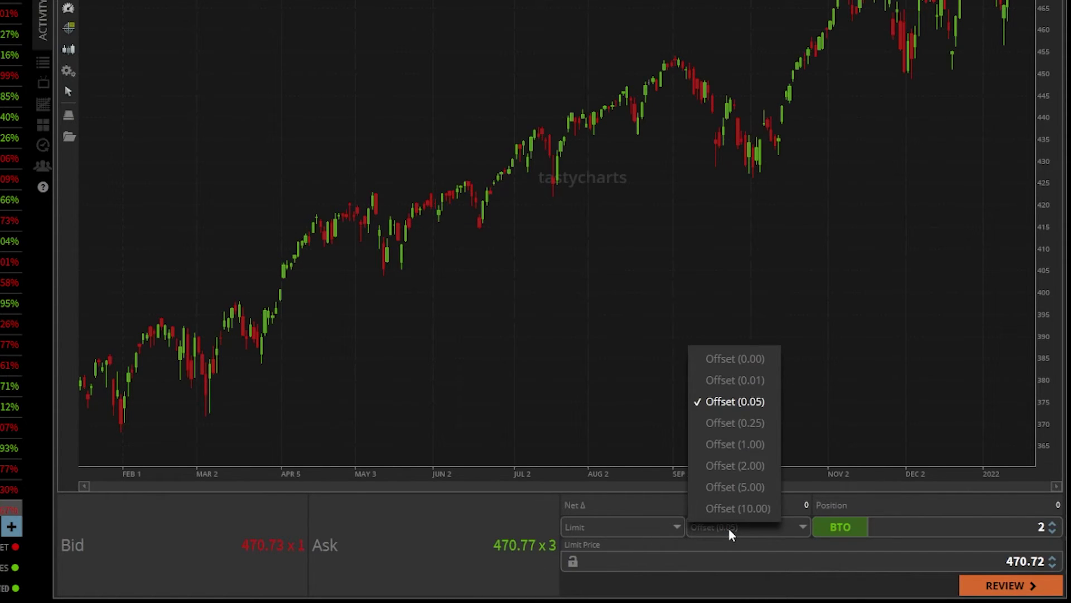
{"action": "left_click", "coordinate": [748, 424]}
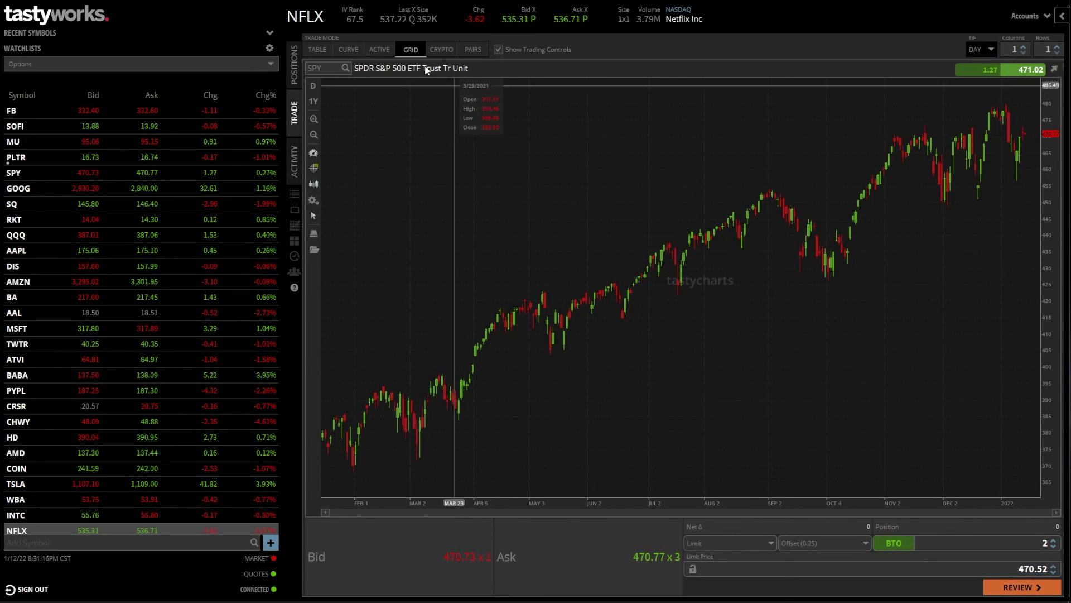
Step: Switch to the Active trader grid, leaving LMT as the order type
{"action": "left_click", "coordinate": [384, 50]}
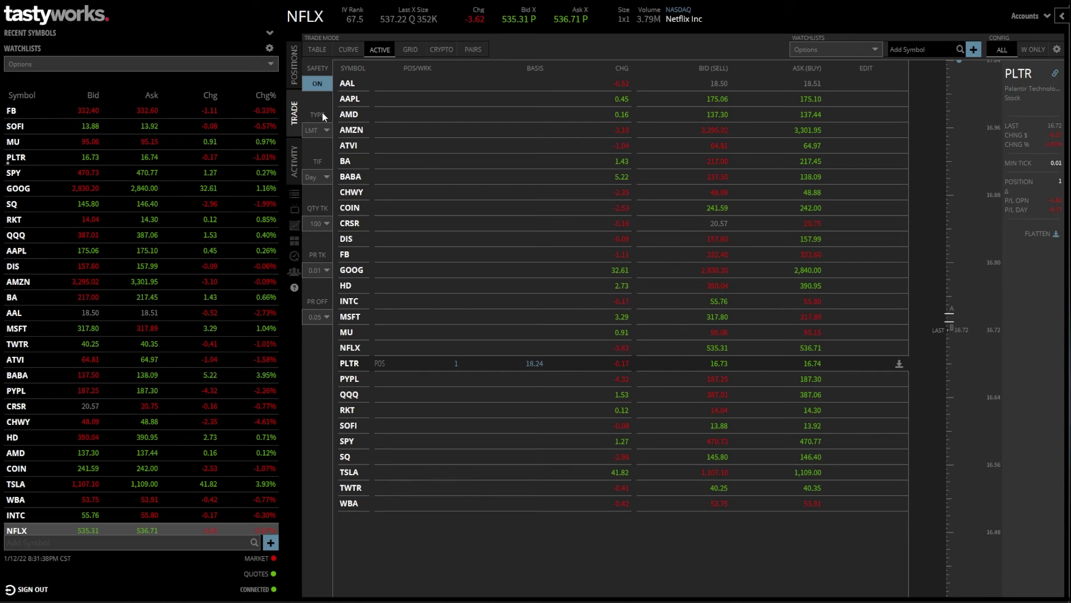
{"action": "left_click", "coordinate": [328, 130]}
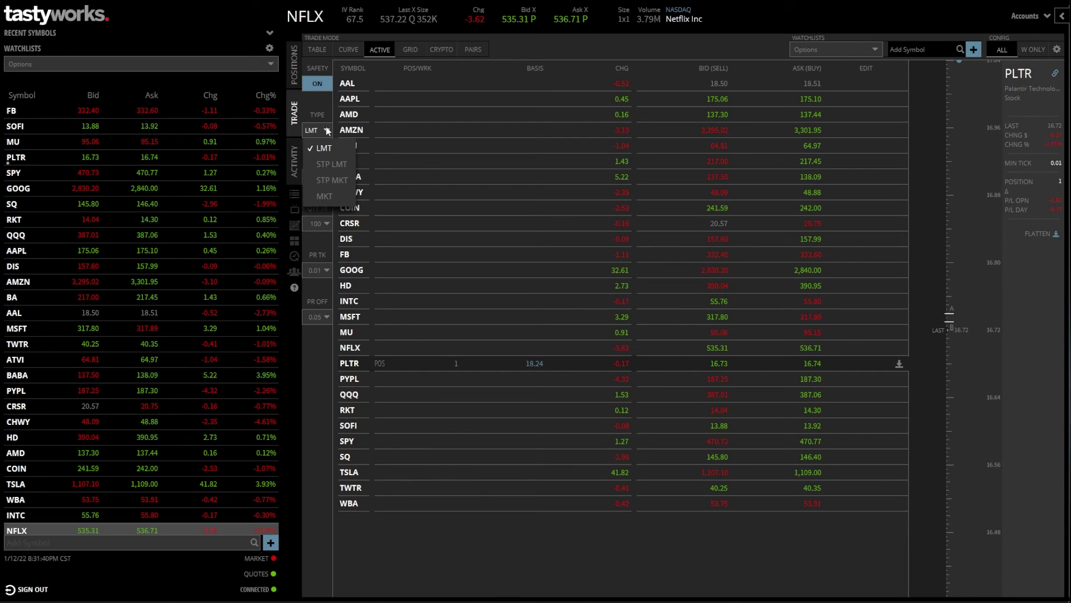
{"action": "left_click", "coordinate": [328, 130]}
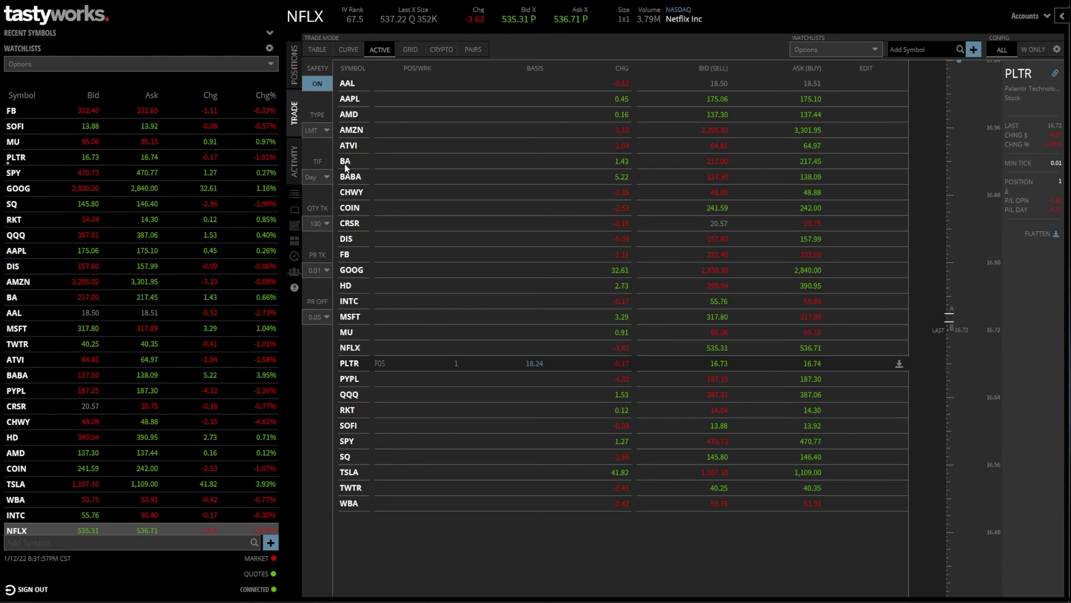
Step: Start a buy ticket for 100 BA shares at the 217.40 ask
{"action": "left_click", "coordinate": [815, 160]}
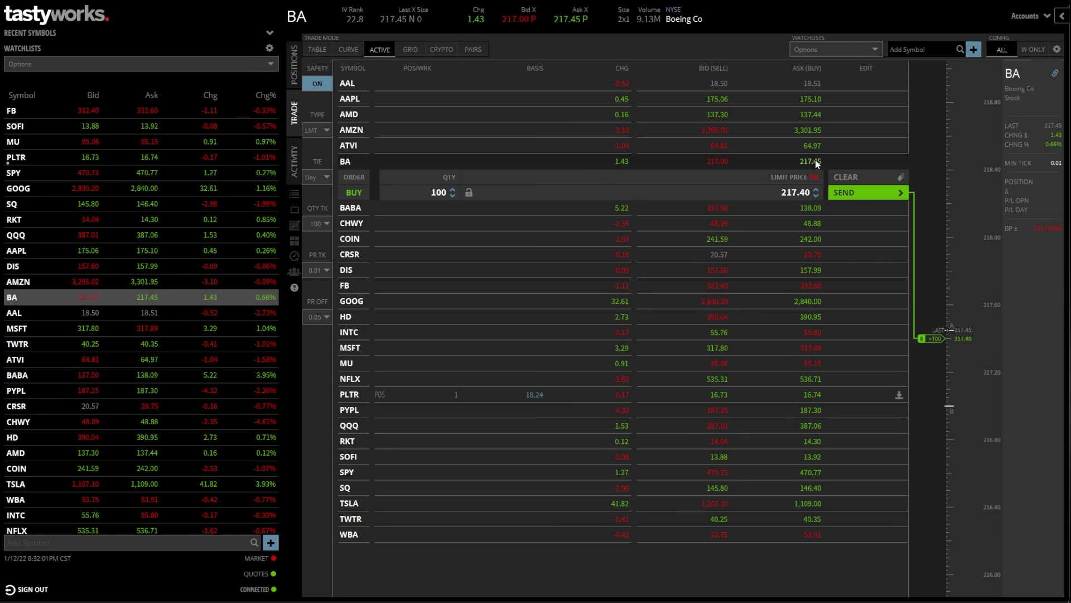